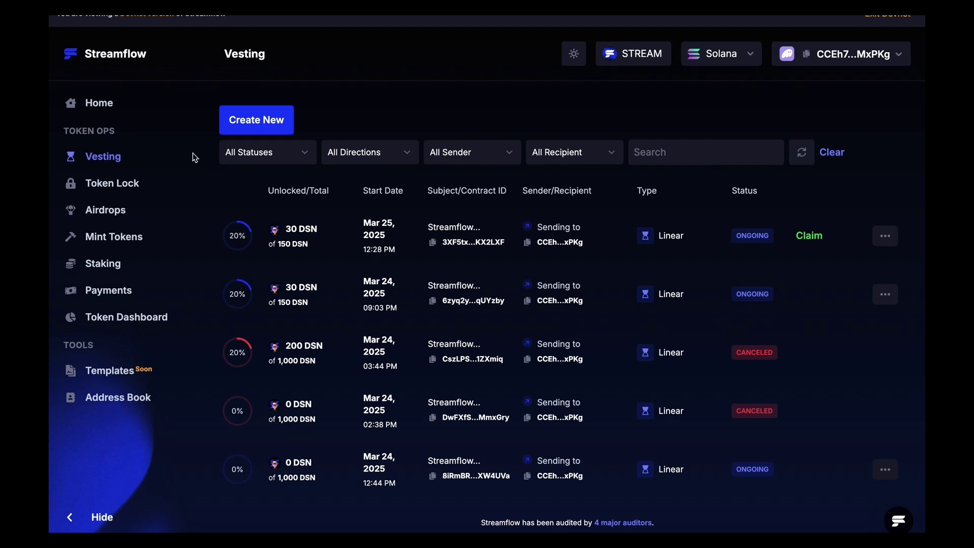
Start a new vesting contract of the Linear Vesting type and proceed to its configuration.
left_click(278, 124)
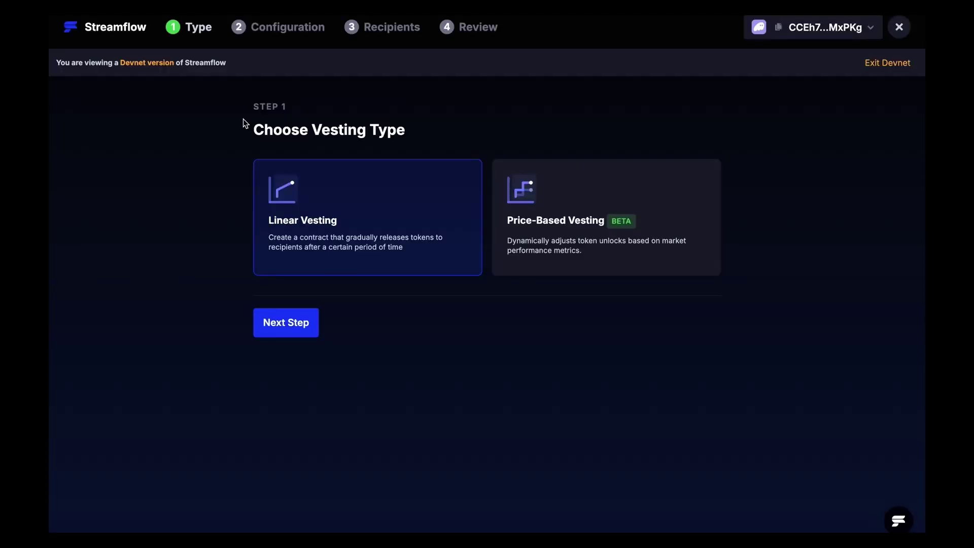
left_click(286, 209)
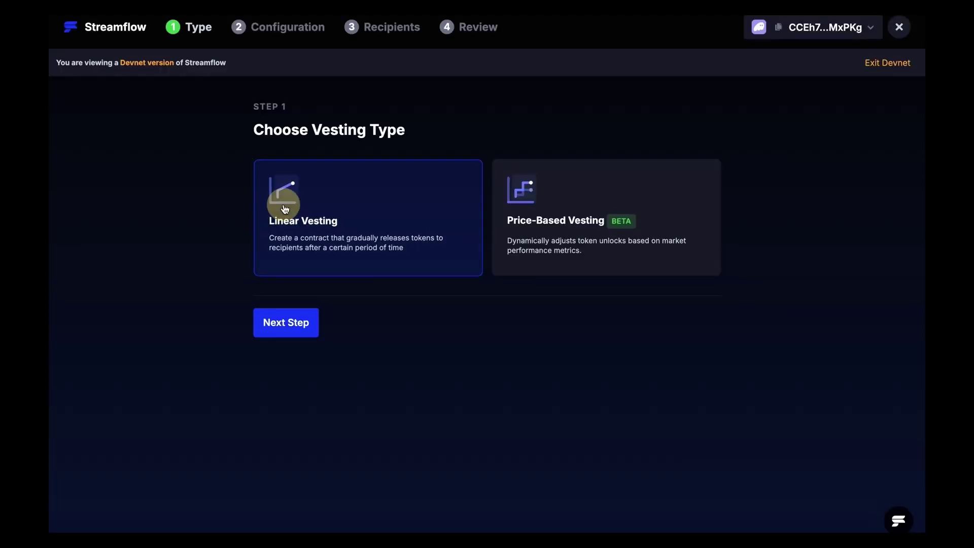
left_click(286, 323)
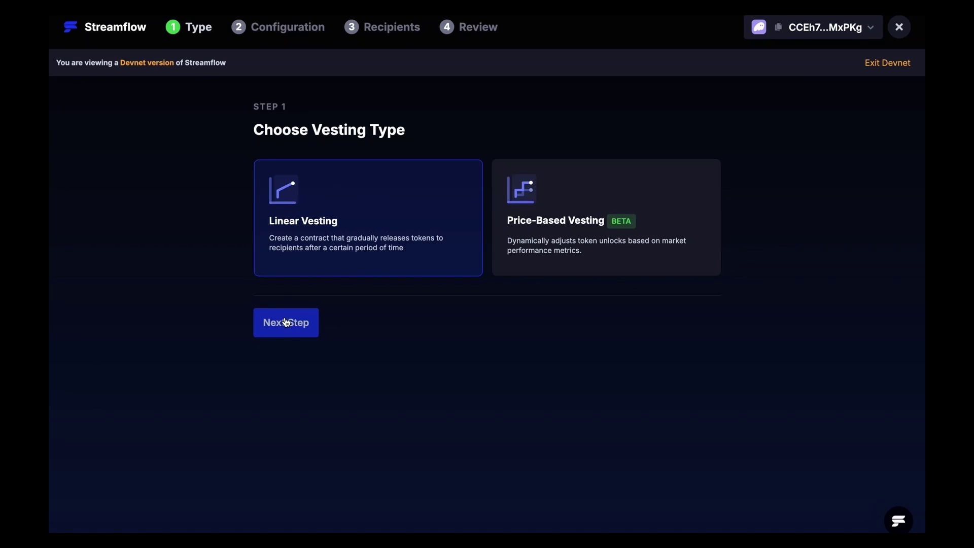
left_click(287, 322)
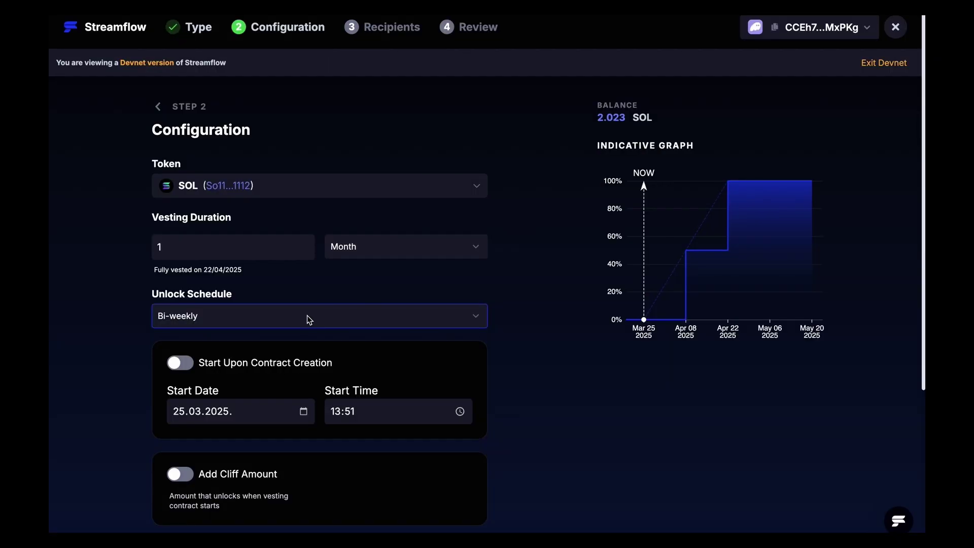
Choose DSN as the token to vest and set the vesting duration unit to Year.
left_click(322, 197)
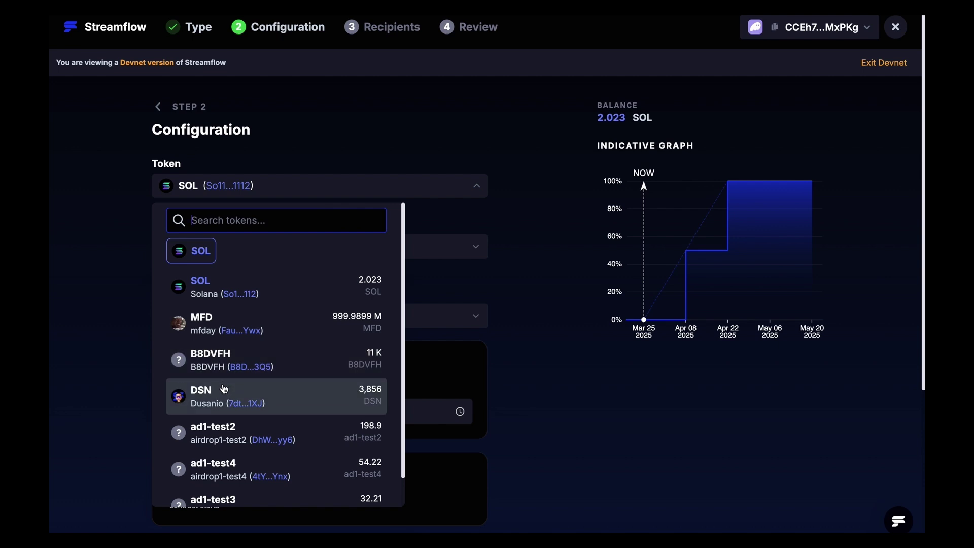
left_click(224, 389)
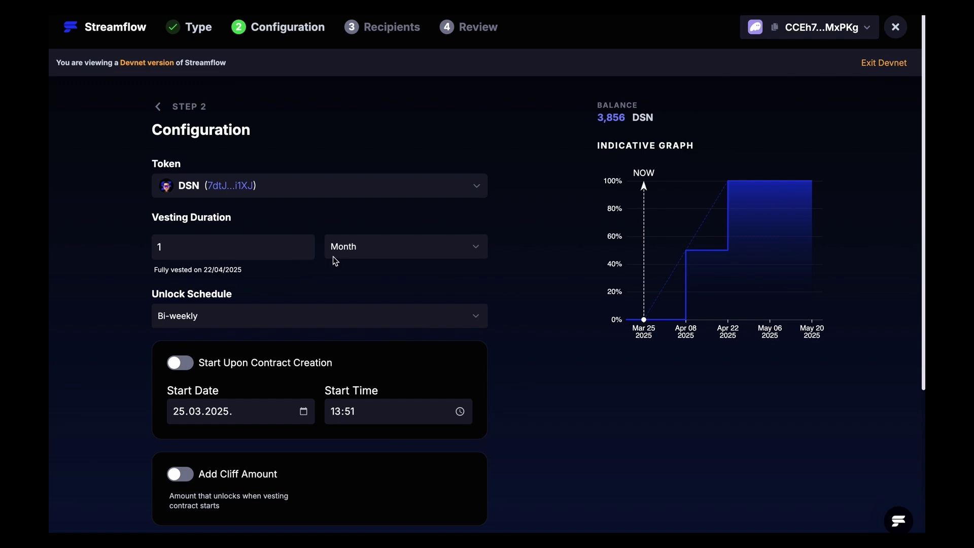
left_click(358, 248)
left_click(357, 274)
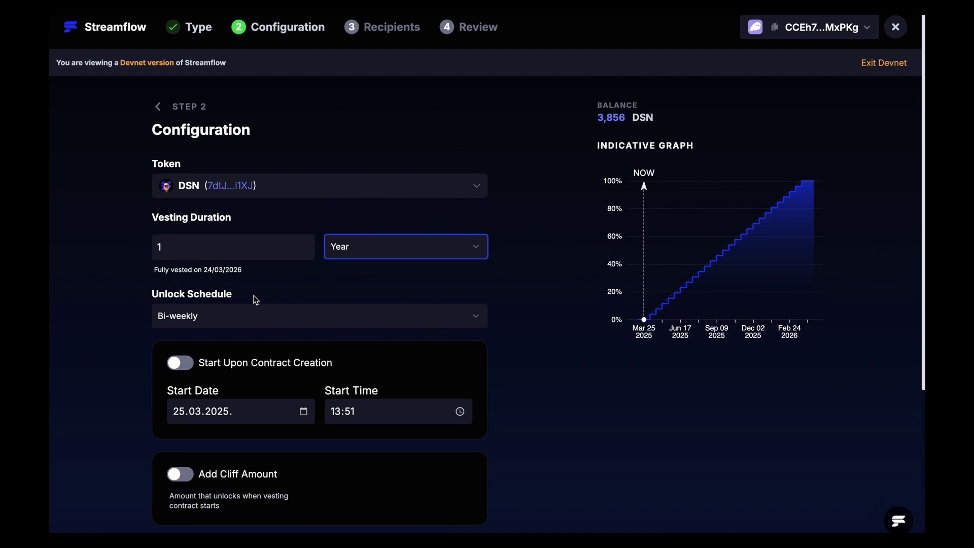
Set the unlock schedule to Monthly and enable starting upon contract creation.
left_click(255, 312)
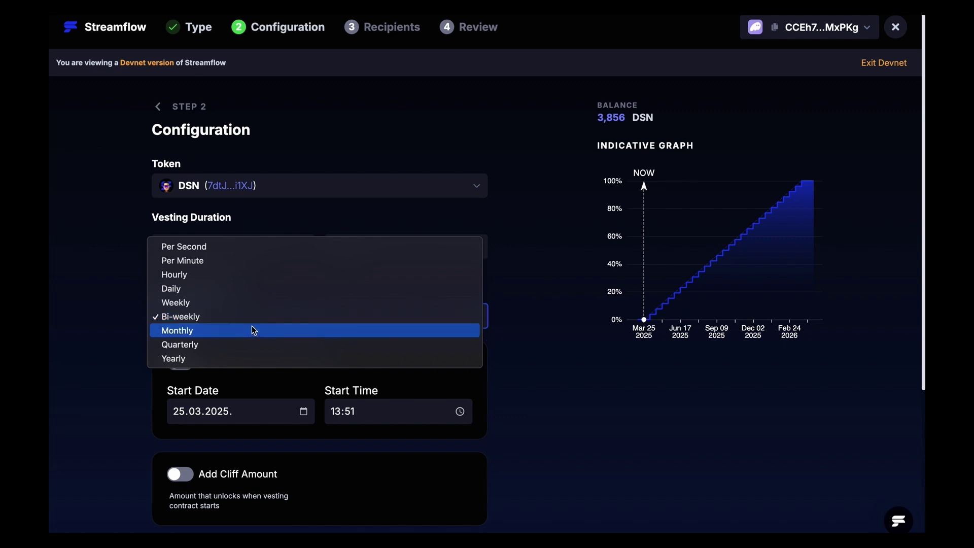
left_click(252, 330)
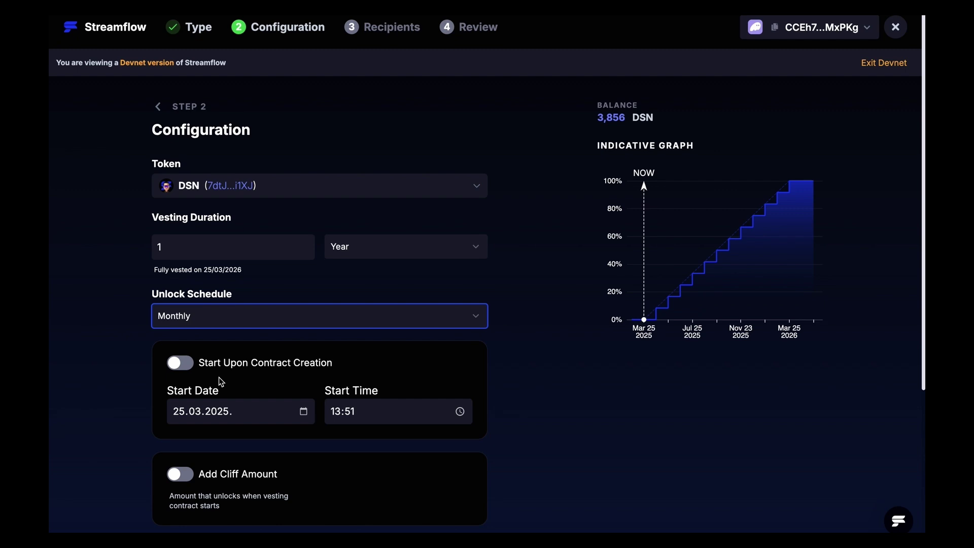
left_click(180, 362)
Enable the cliff amount at 20, keeping % as its unit.
scroll(144, 414, "down", 2)
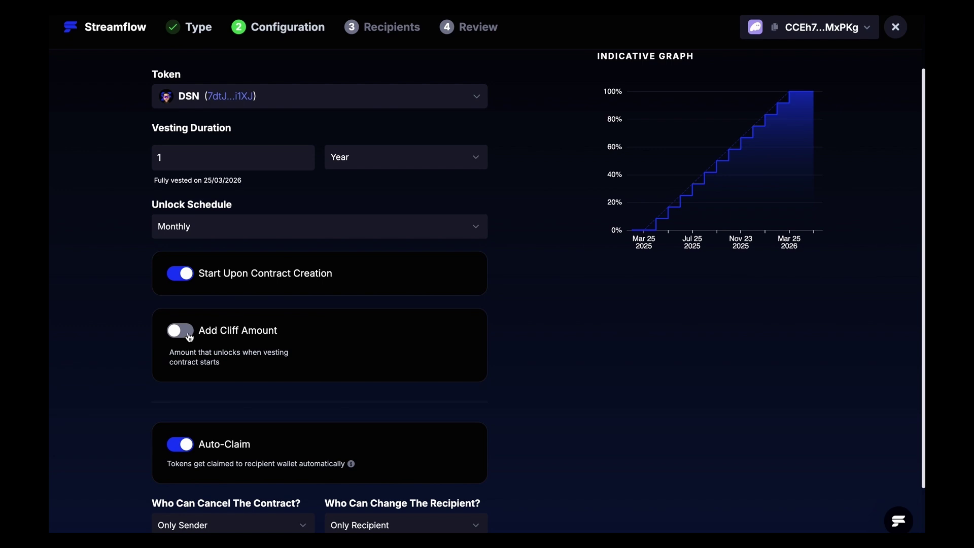
left_click(188, 333)
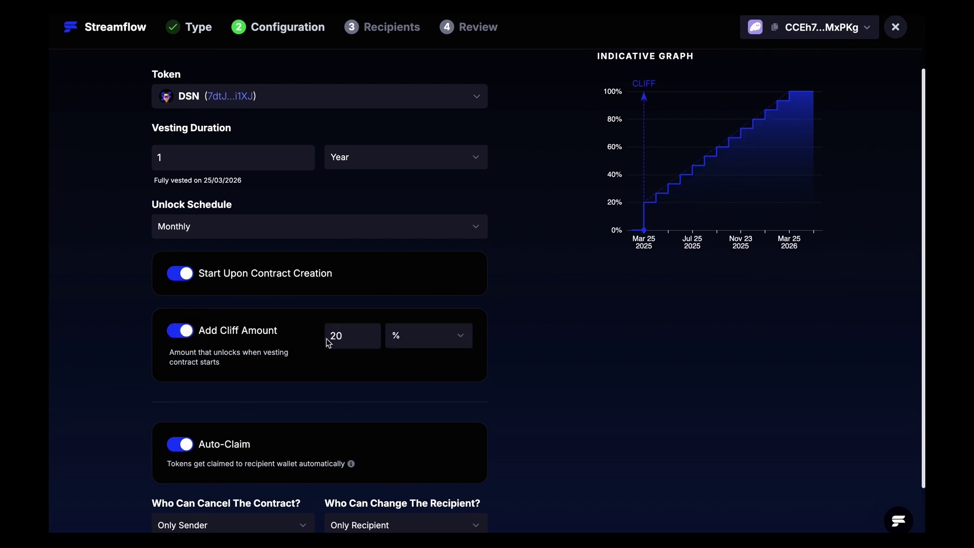
left_click(364, 340)
left_click(402, 339)
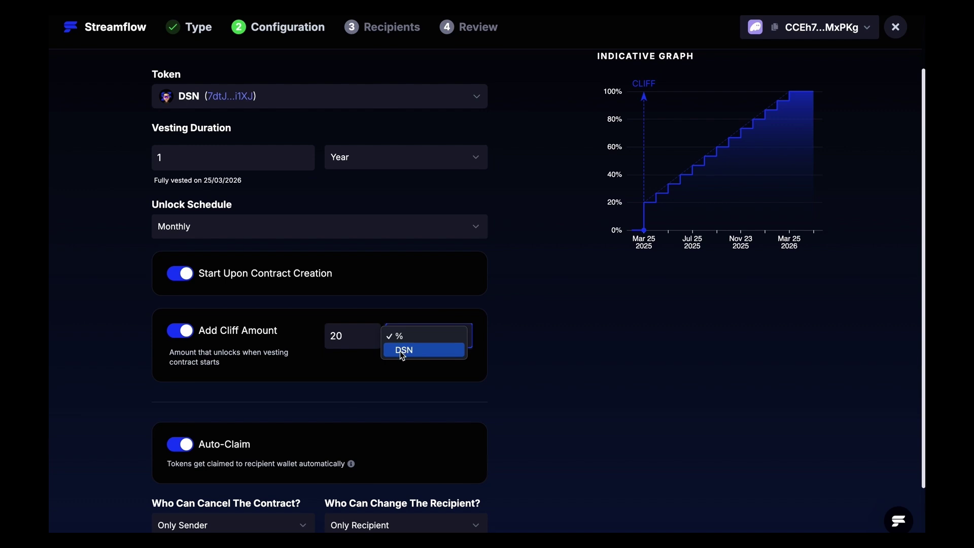
left_click(403, 338)
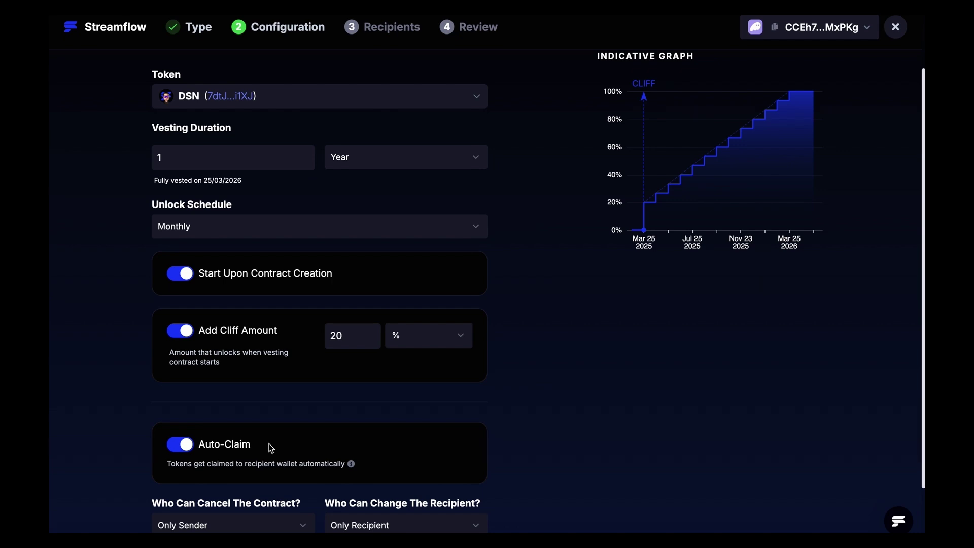
Keep Only Sender for cancelling the contract and Only Recipient for changing the recipient, and proceed to the recipients.
scroll(271, 448, "down", 3)
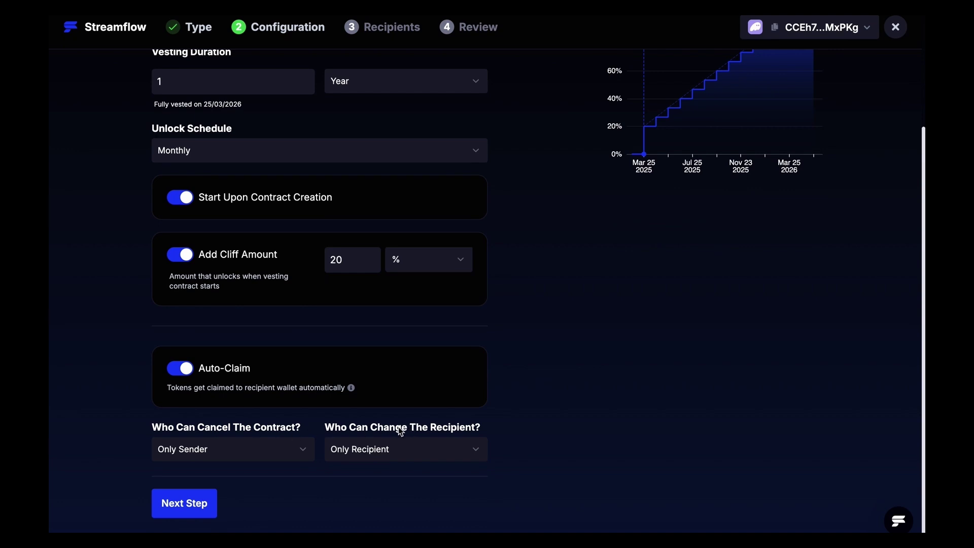
left_click(307, 453)
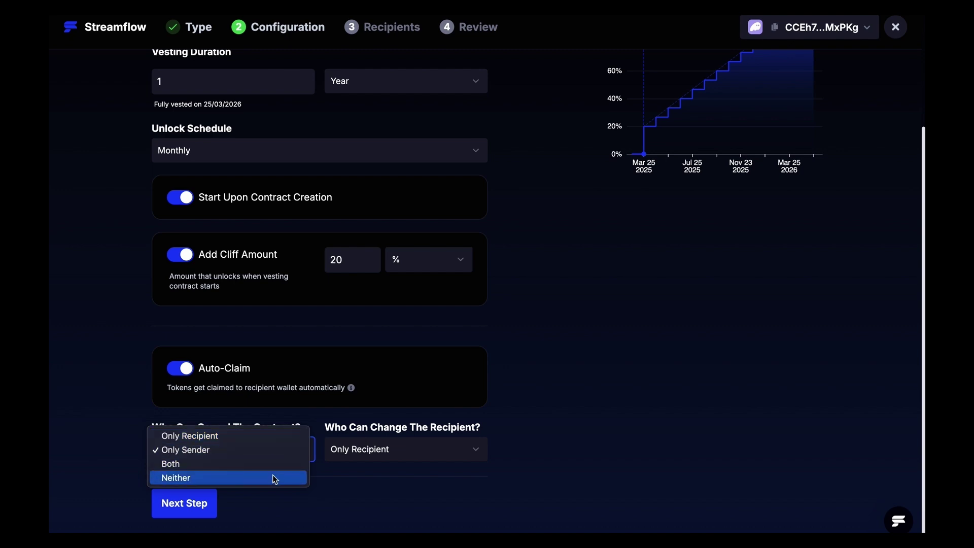
left_click(283, 501)
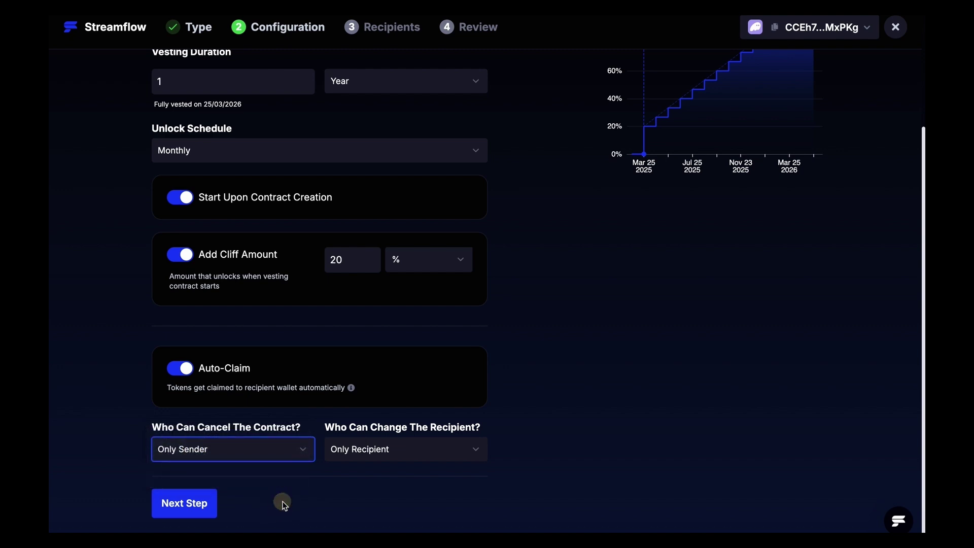
left_click(332, 453)
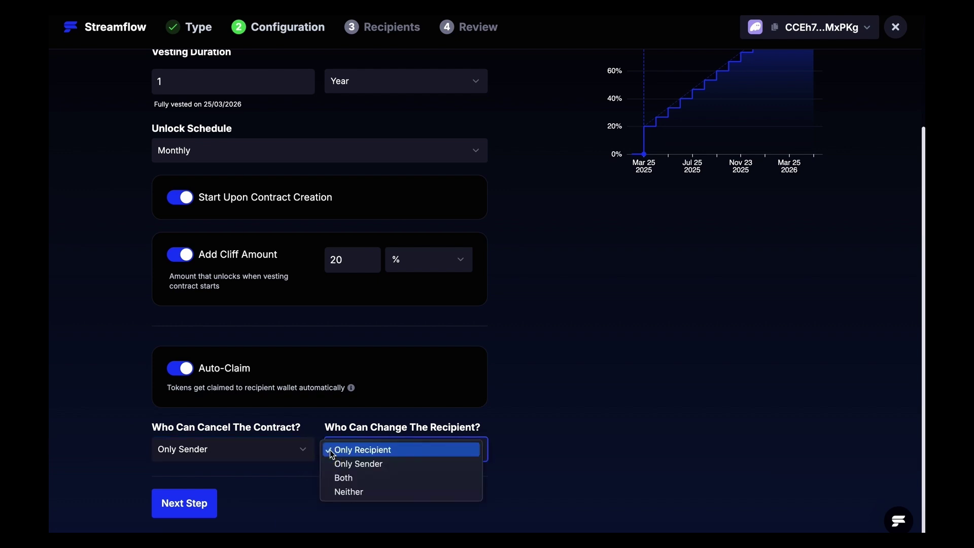
left_click(332, 453)
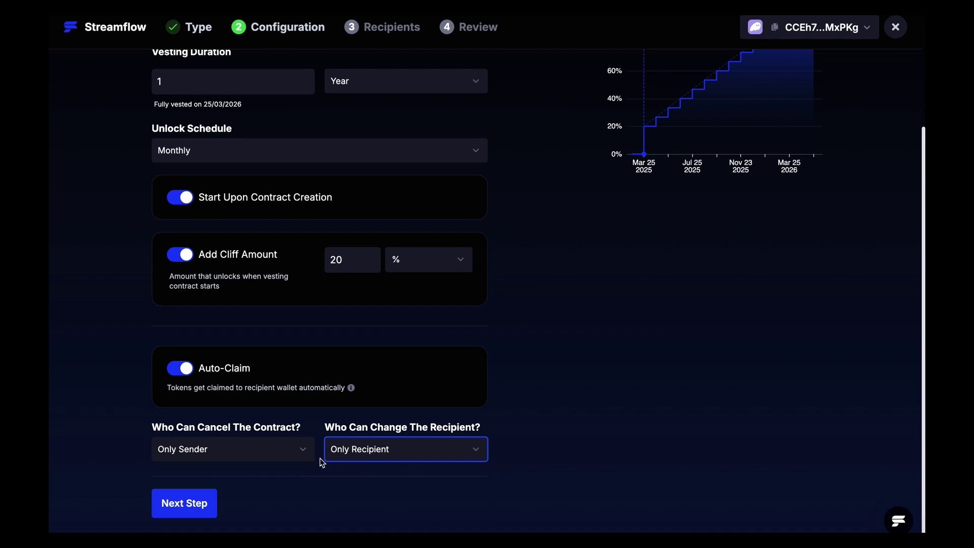
left_click(203, 503)
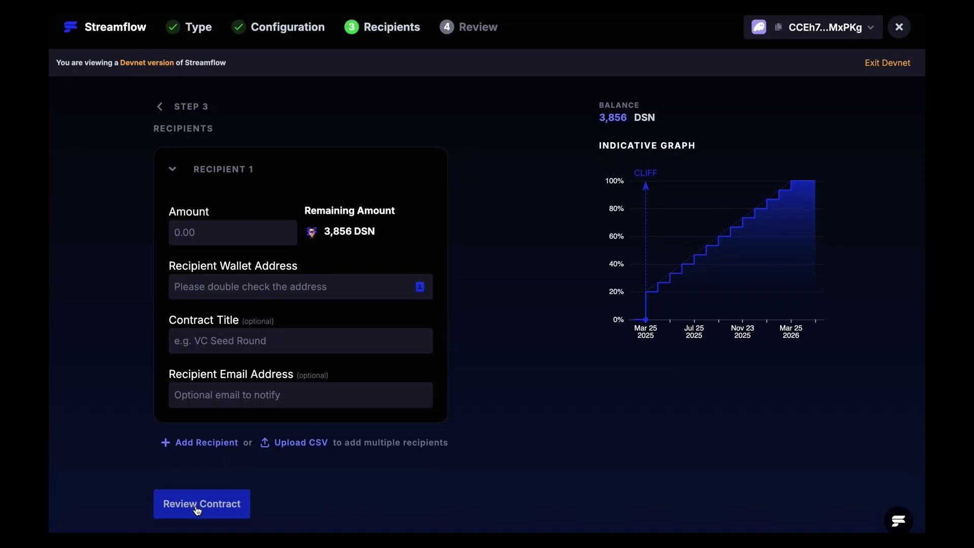
Set the first recipient's amount to 150 DSN and fill in the wallet address from the saved contact.
left_click(244, 236)
type("150")
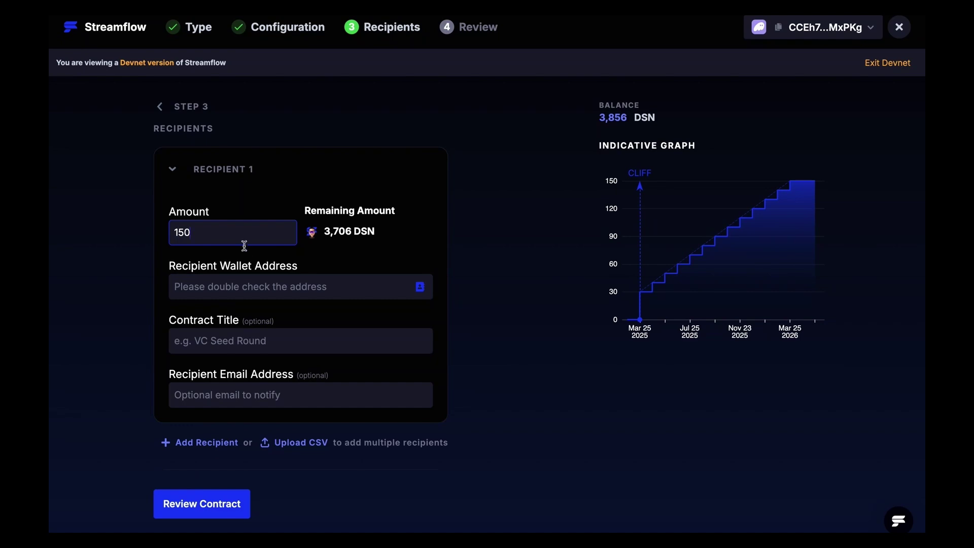
left_click(243, 284)
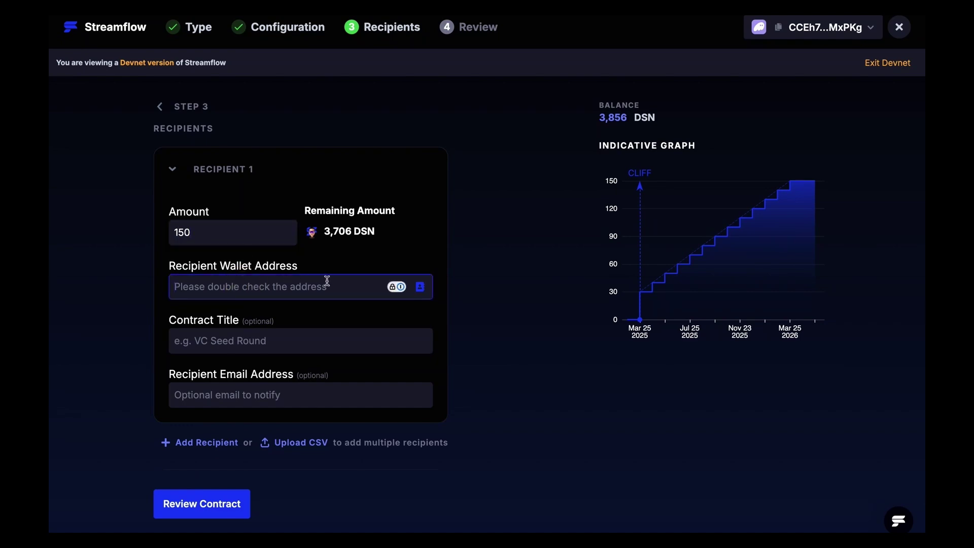
left_click(421, 288)
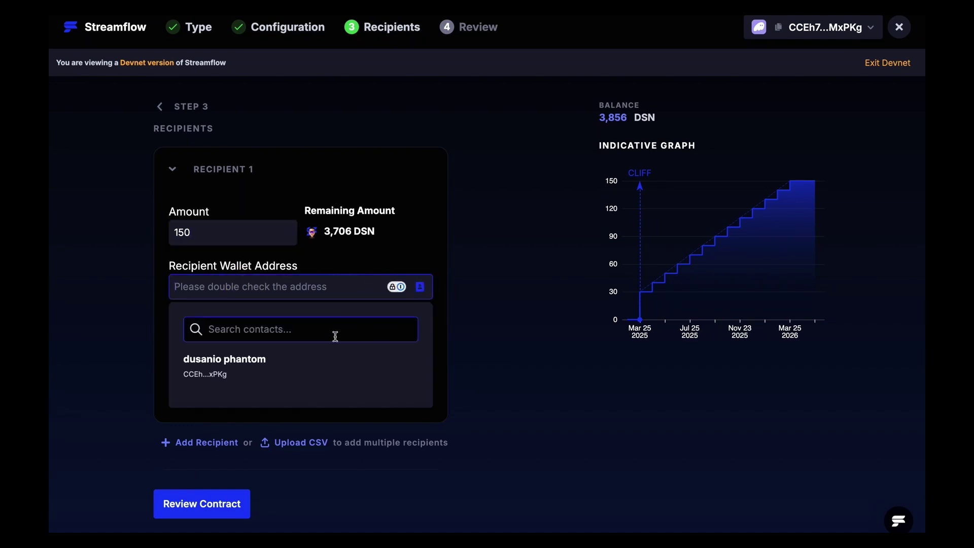
left_click(262, 368)
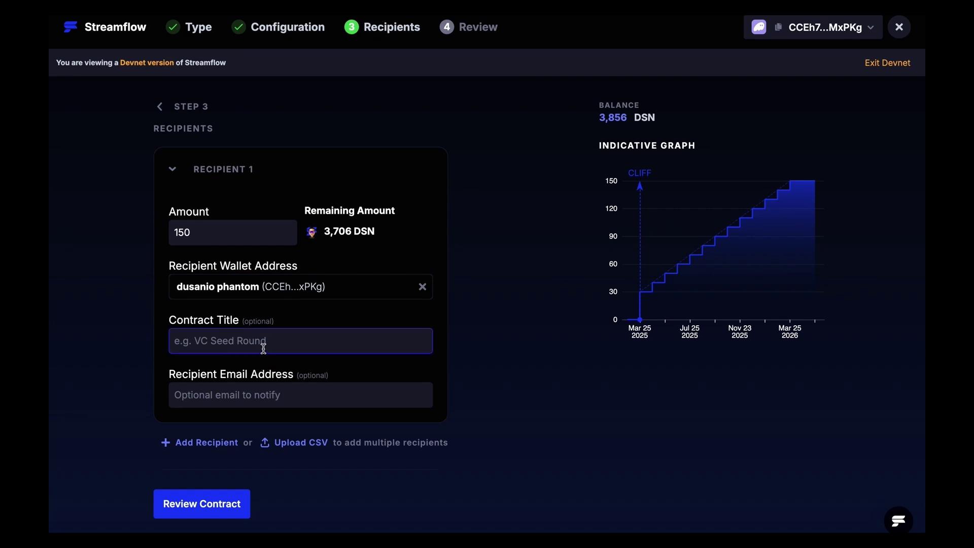
Title the contract "Streamflow Vesting Linear Tutorial", leave the recipient email blank, and proceed to the contract review.
left_click(264, 349)
type("Stream")
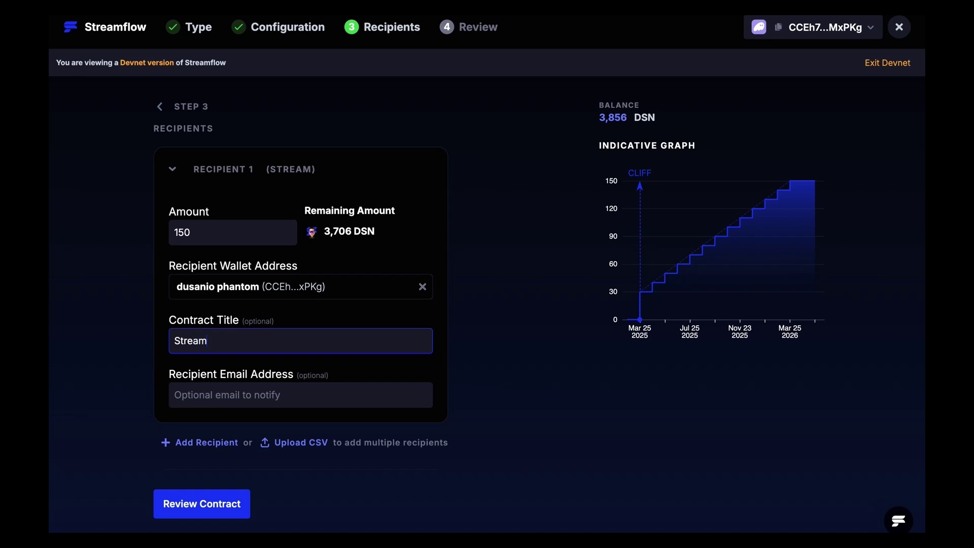
type("flow Vestin")
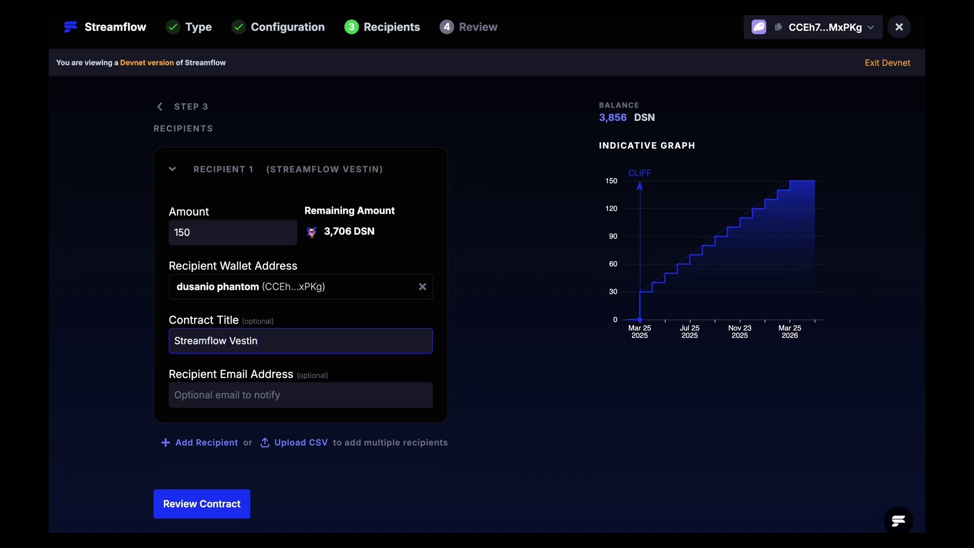
type("g Linear Tutorial")
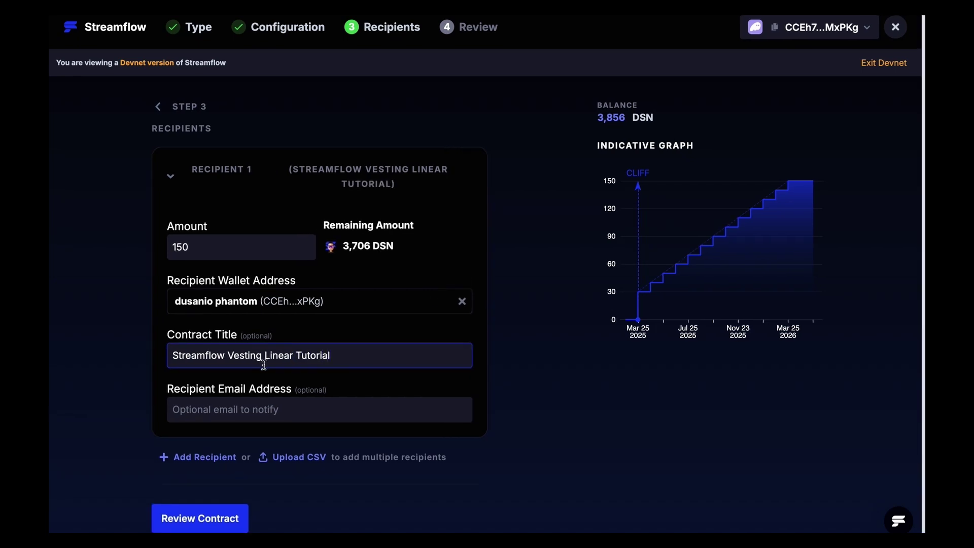
left_click(259, 406)
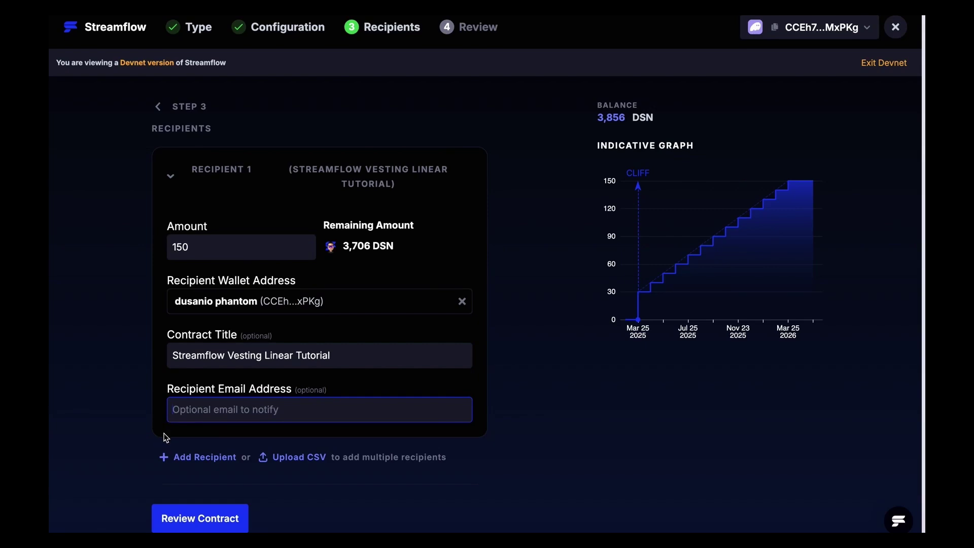
left_click(254, 436)
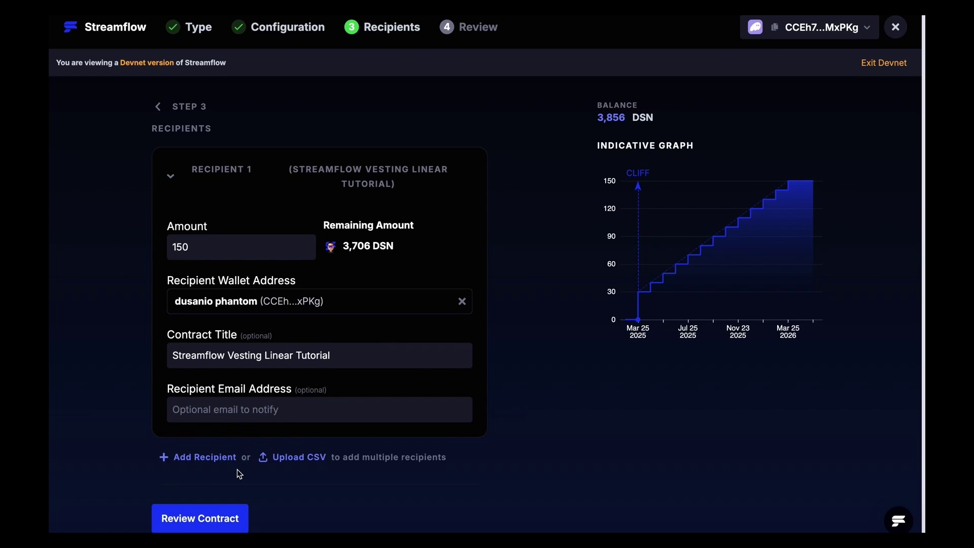
left_click(216, 523)
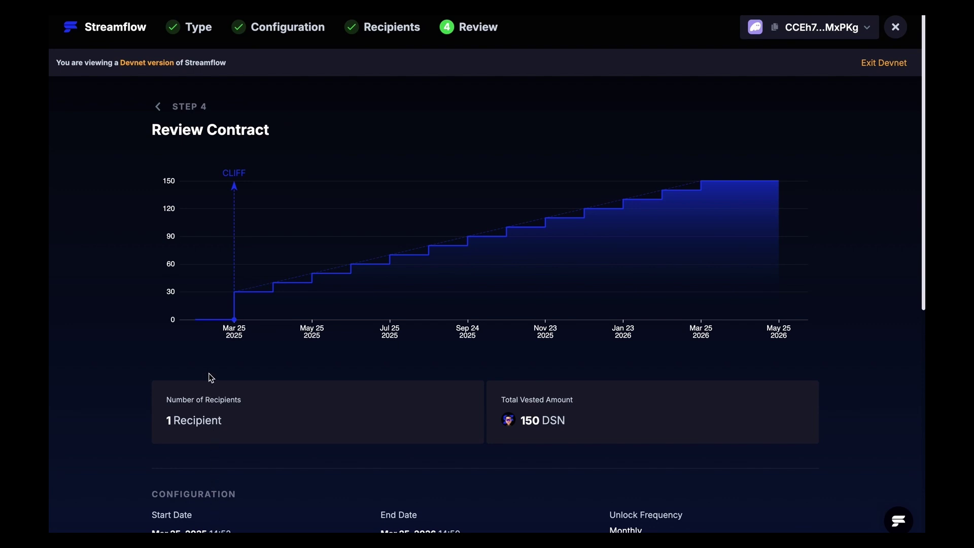
Review the contract's configuration and recipient details, and examine the fee breakdown.
scroll(211, 378, "down", 3)
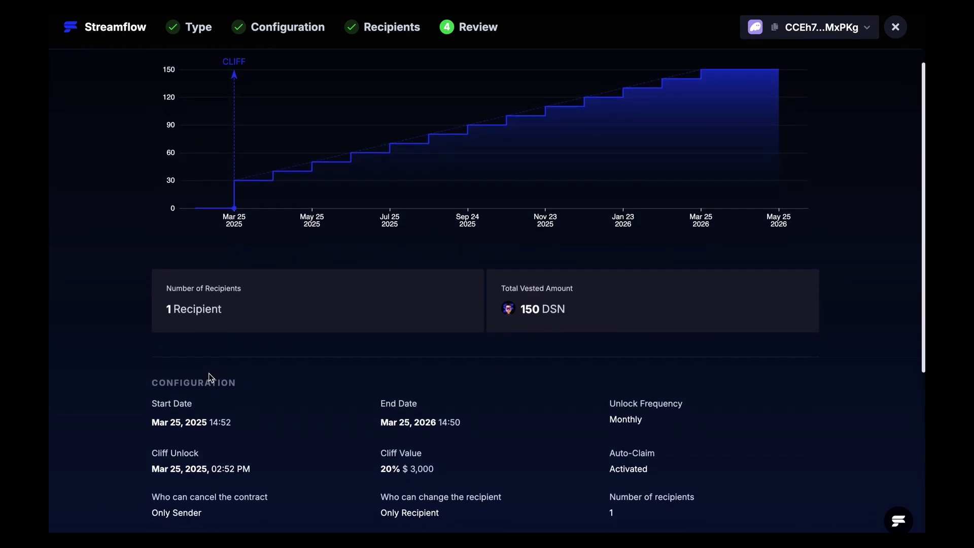
scroll(212, 378, "down", 1)
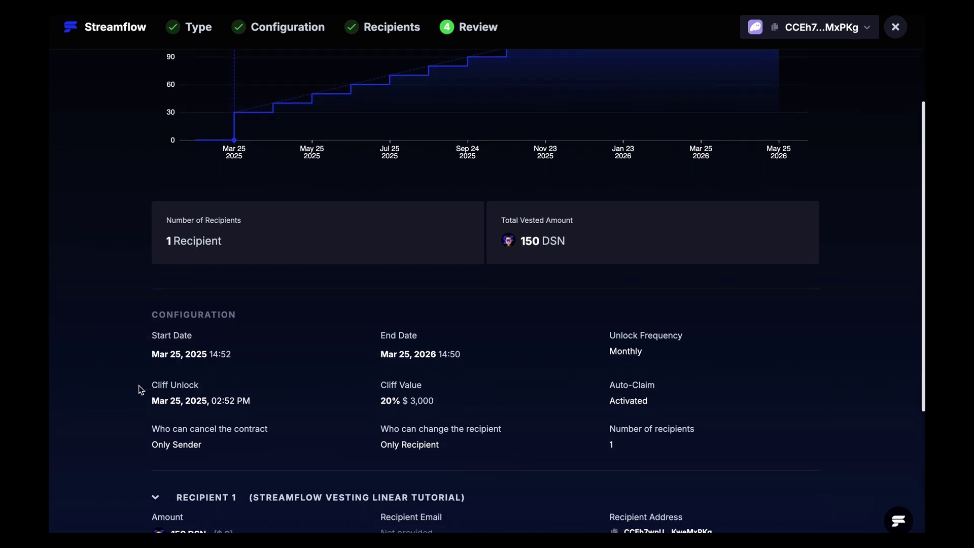
scroll(141, 390, "down", 2)
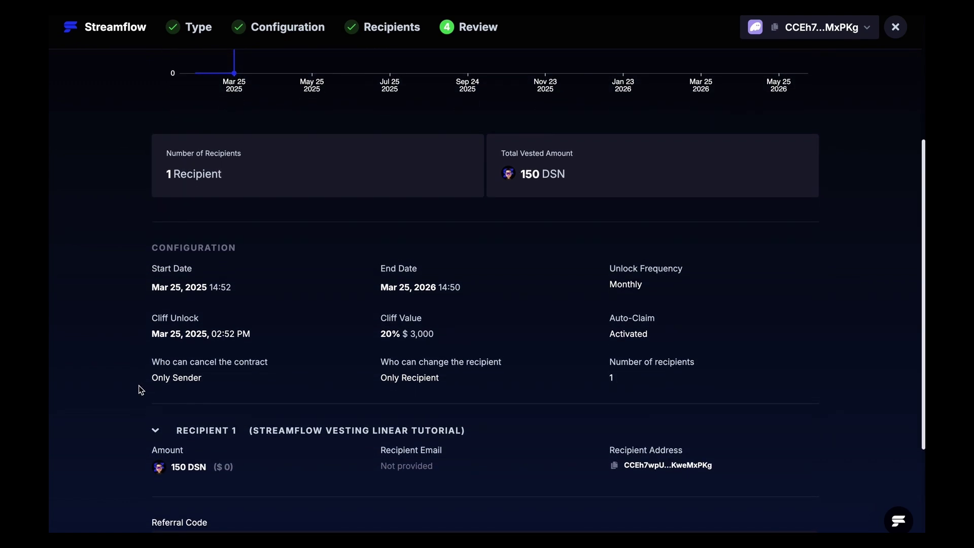
scroll(141, 389, "down", 5)
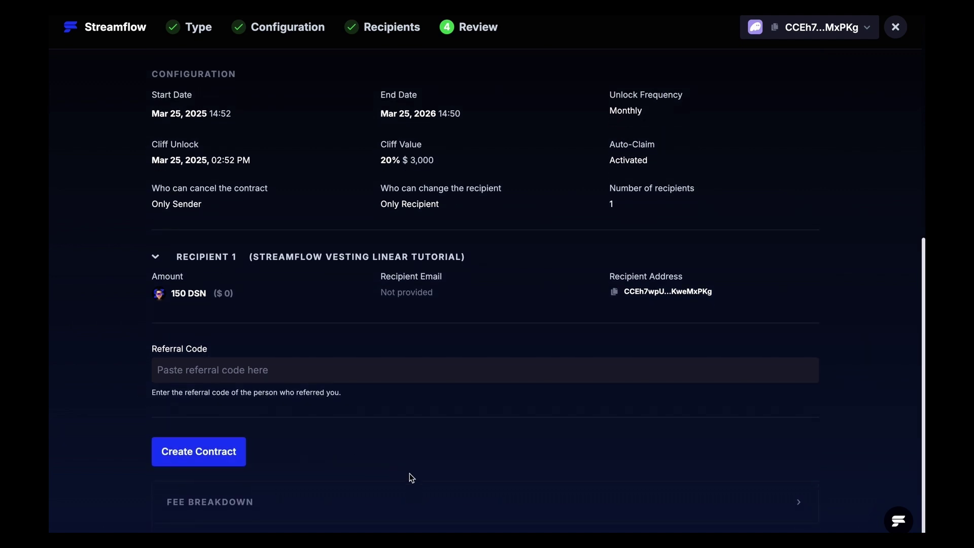
left_click(411, 493)
scroll(410, 490, "down", 3)
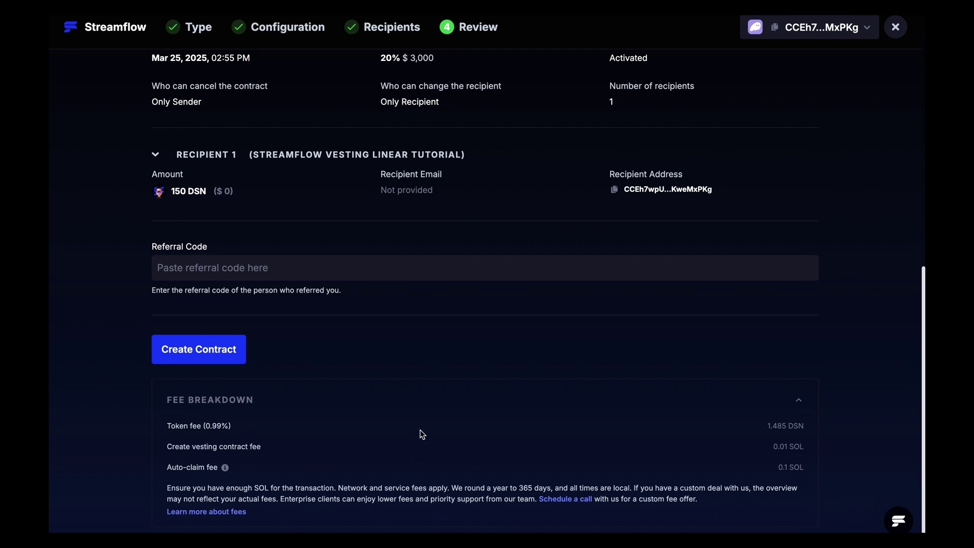
left_click(430, 406)
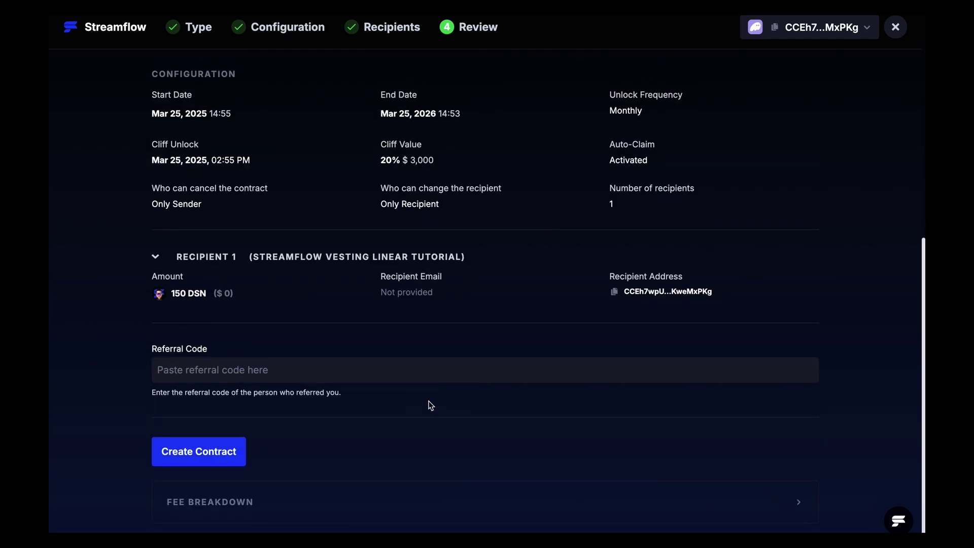
Create the vesting contract, unlock the Phantom wallet by entering the account password, and approve the transaction.
scroll(430, 406, "up", 1)
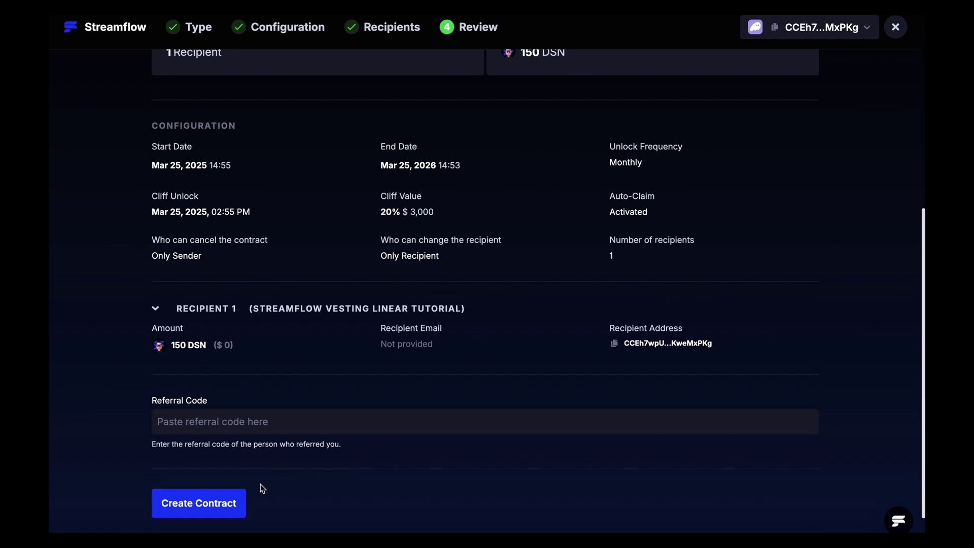
left_click(235, 499)
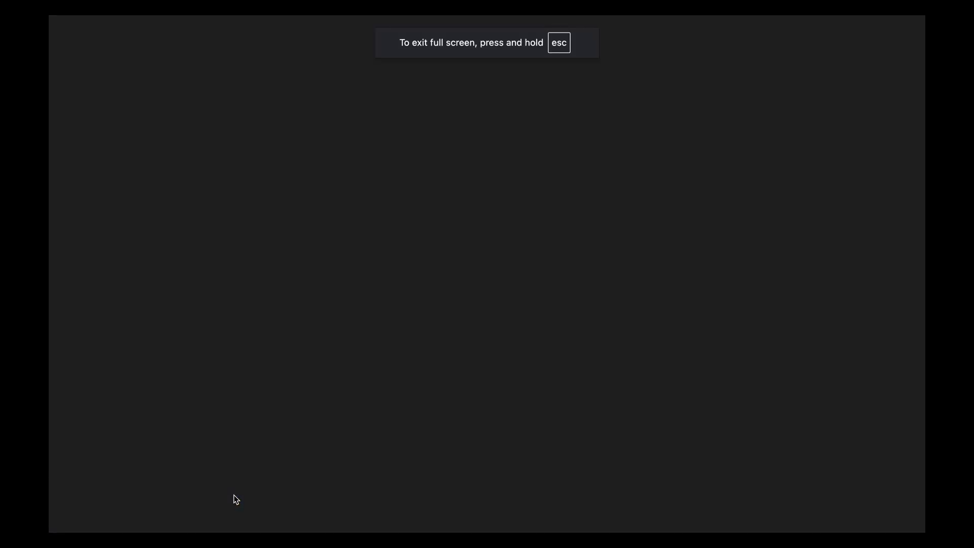
type("••")
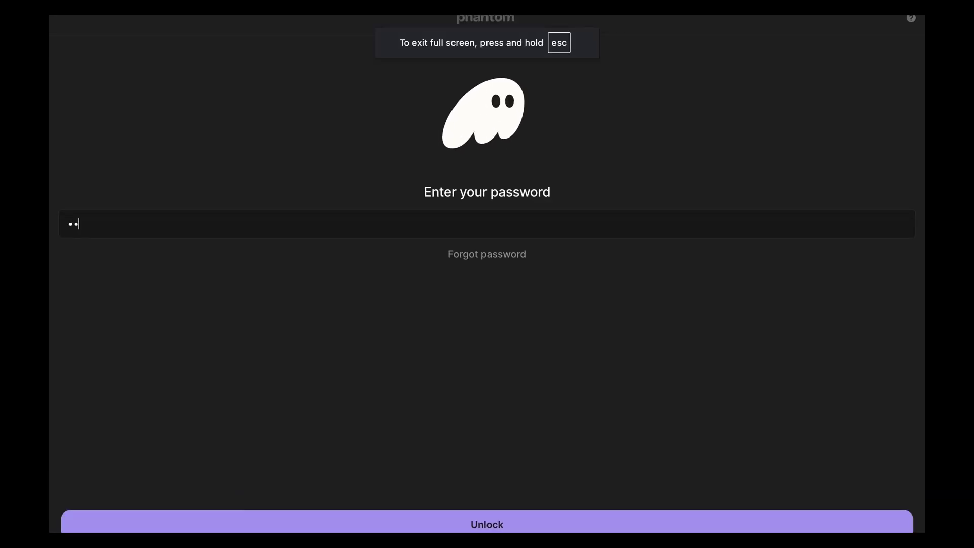
type("••••••••••••")
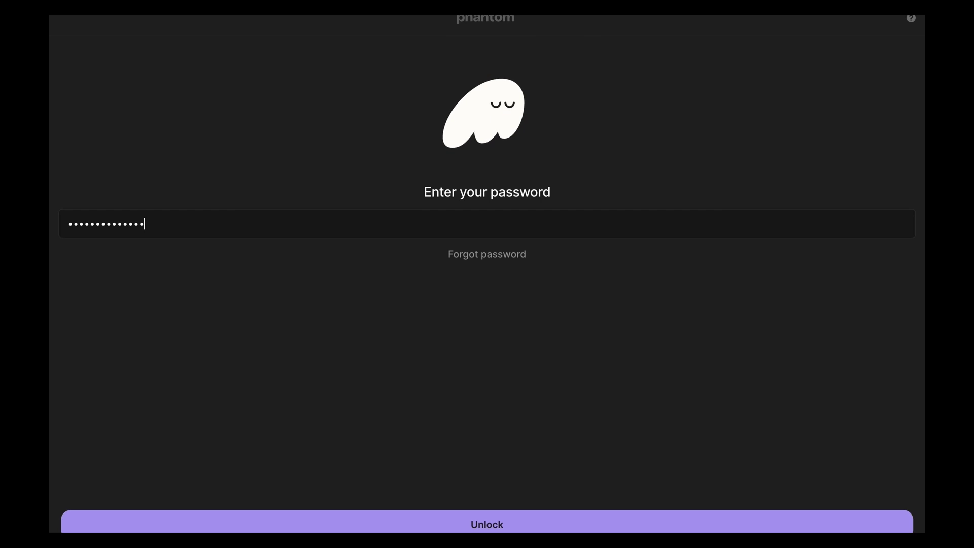
key("Return")
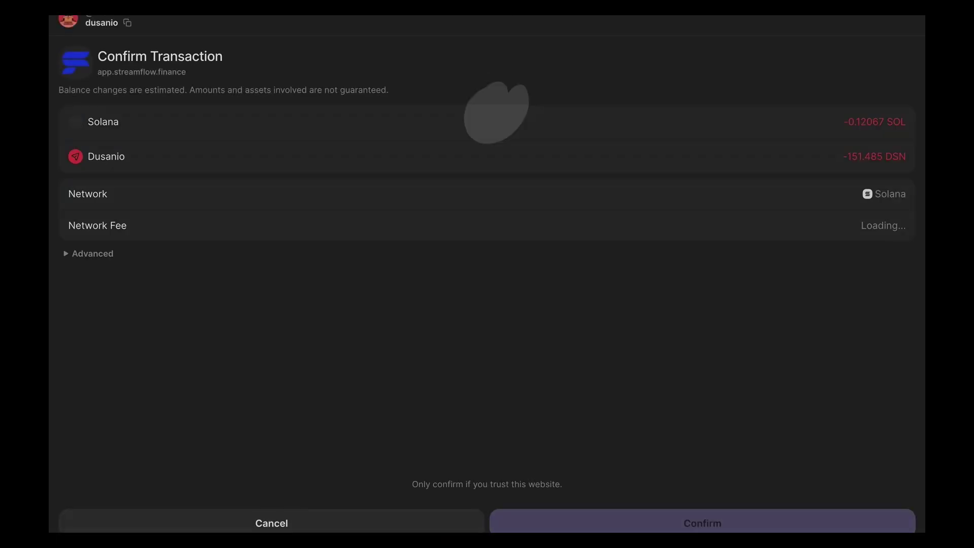
left_click(584, 521)
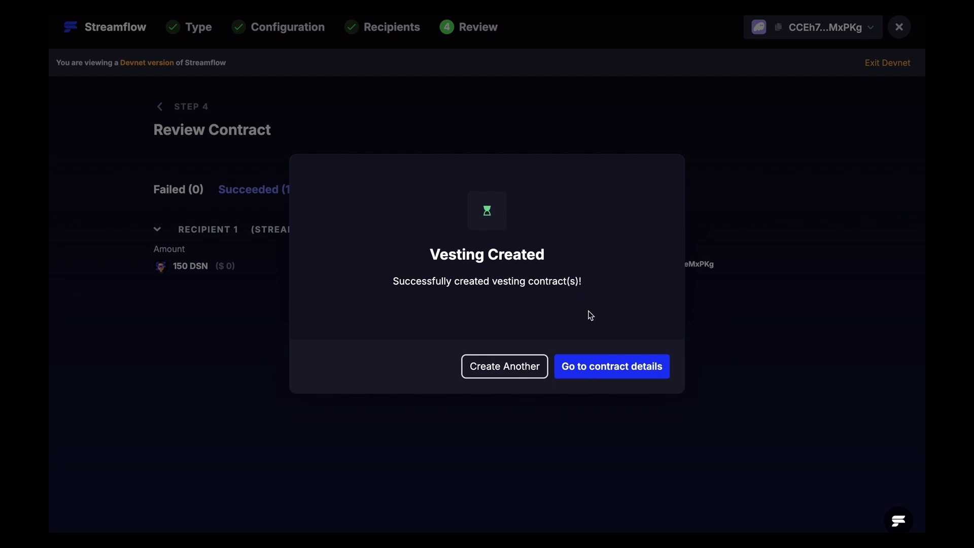
Open the new vesting contract's details and examine its unlock chart, schedule, amounts, addresses and permissions.
left_click(585, 365)
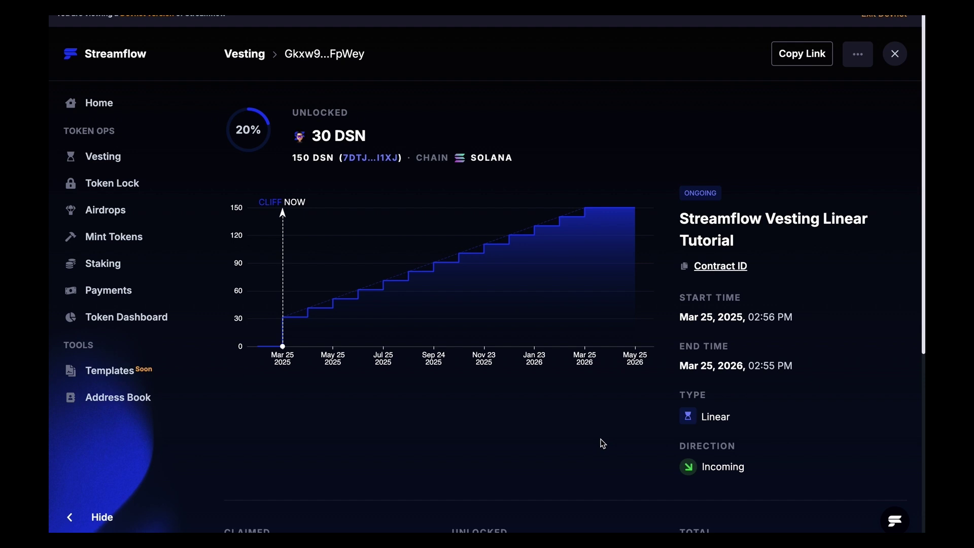
scroll(603, 444, "down", 4)
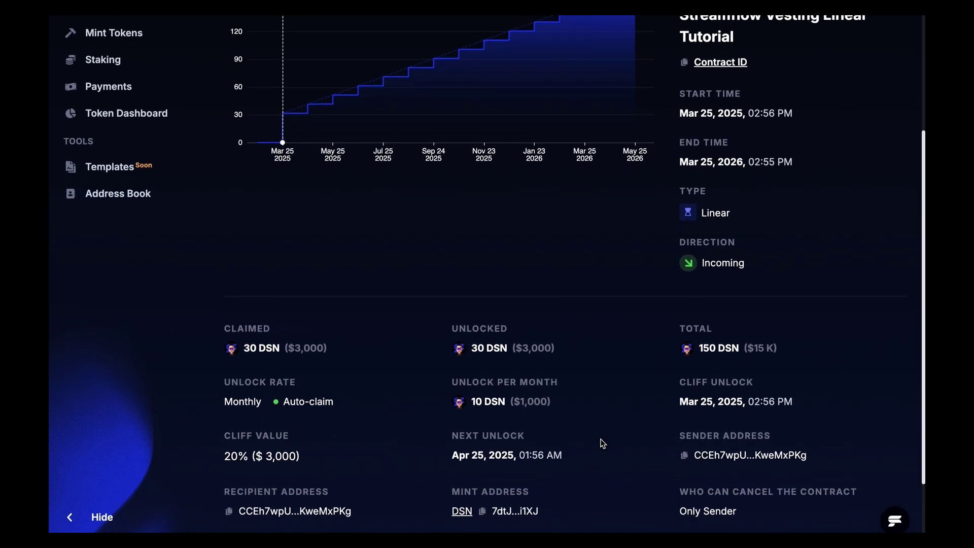
scroll(603, 444, "down", 2)
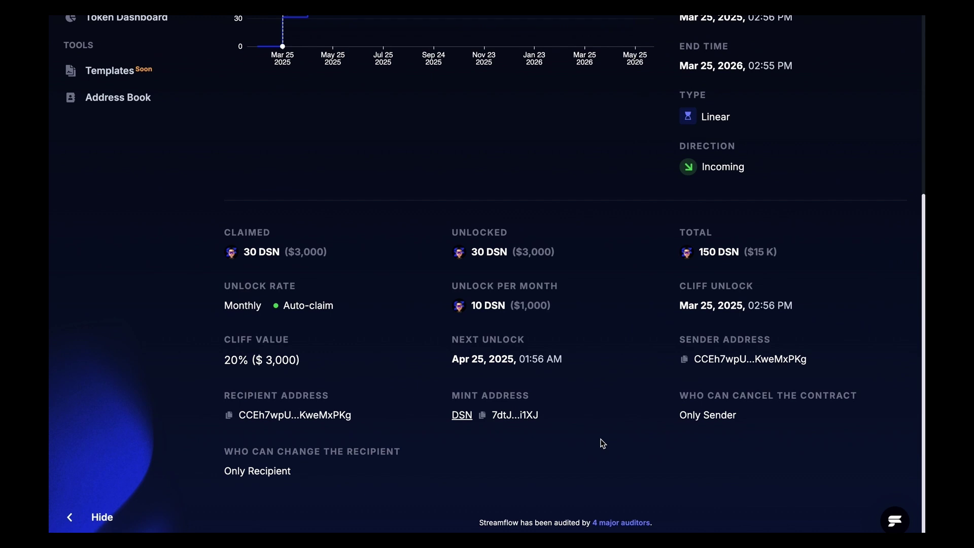
scroll(602, 444, "up", 4)
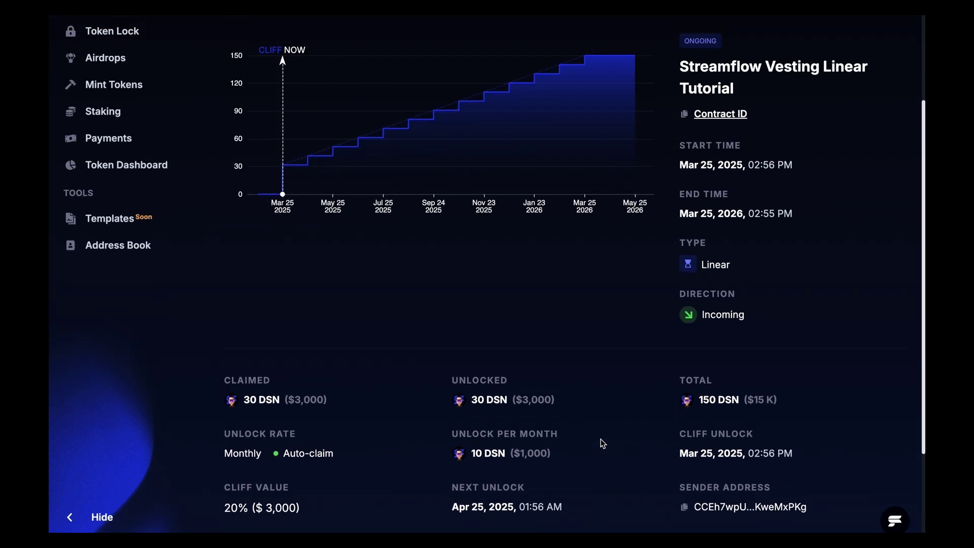
scroll(602, 444, "up", 2)
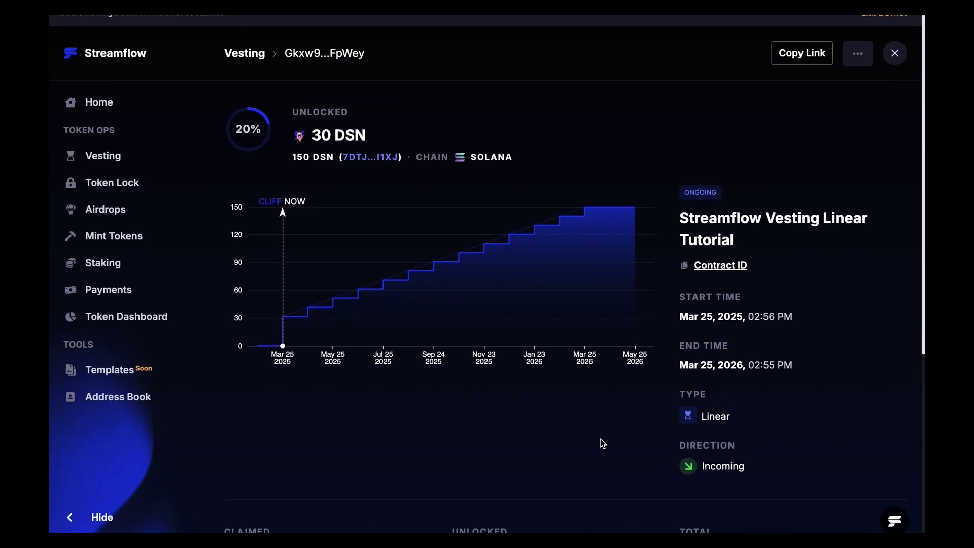